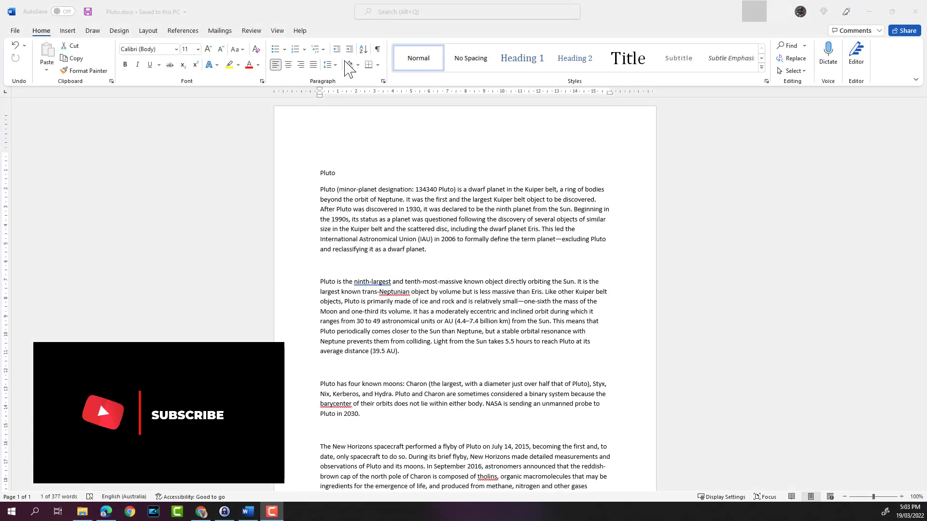
- Try selecting the 'Pluto' title and the first body paragraph in different ways, then clear the selection
left_click(313, 29)
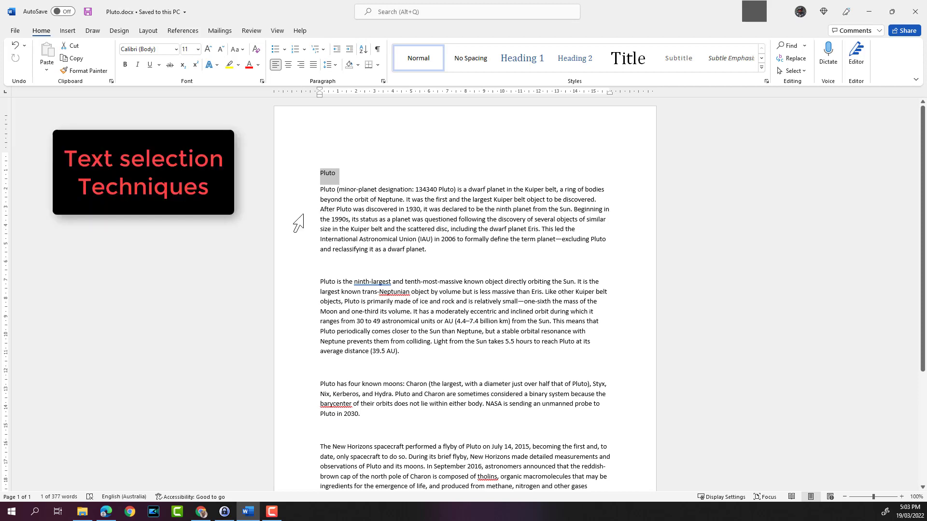
left_click(389, 160)
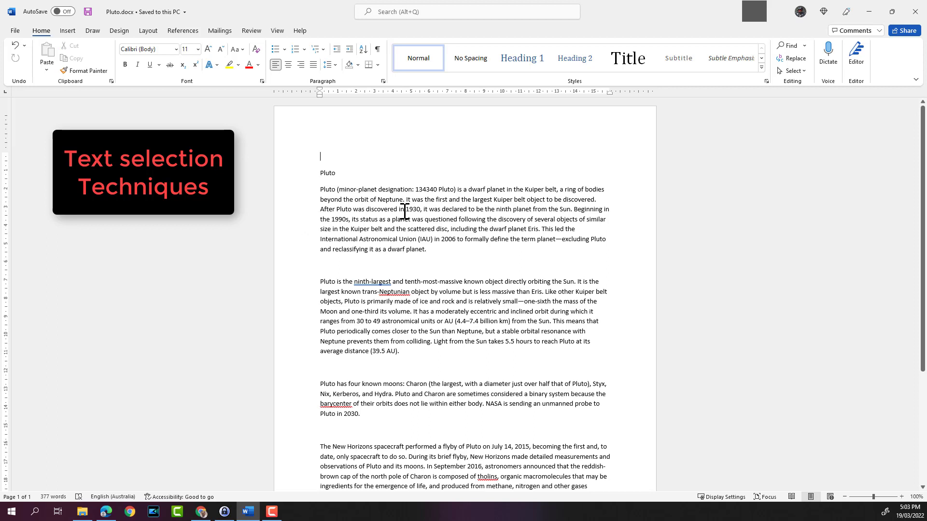
double_click(372, 159)
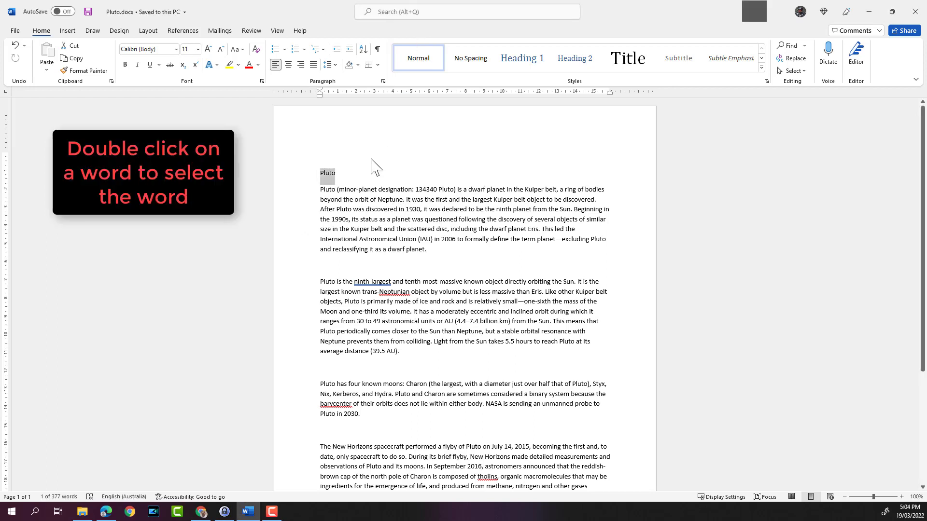
left_click(372, 160)
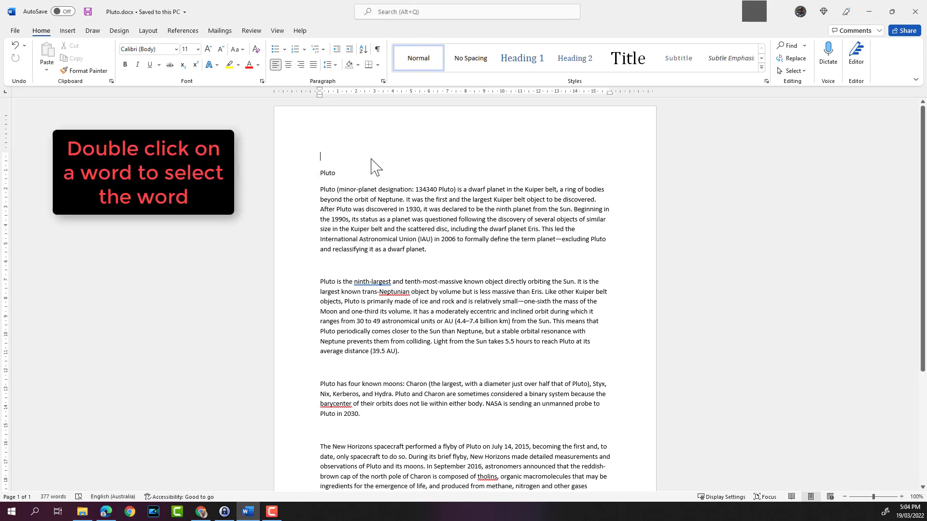
double_click(326, 174)
left_click(410, 220)
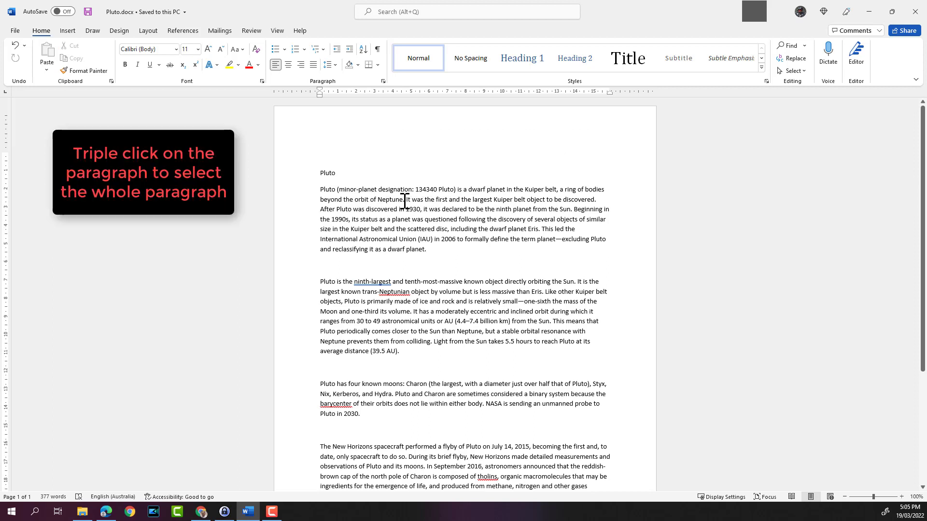
triple_click(441, 202)
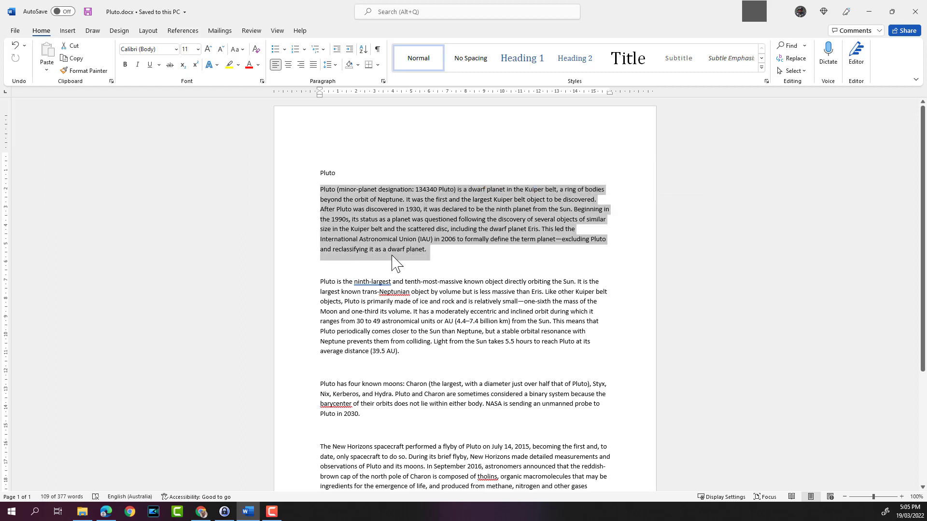
left_click(384, 230)
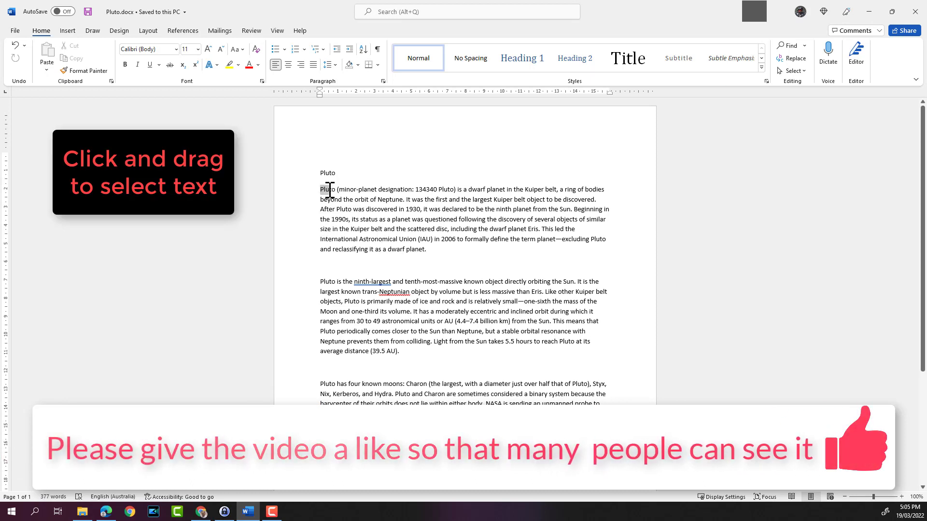
left_click_drag(322, 189, 429, 248)
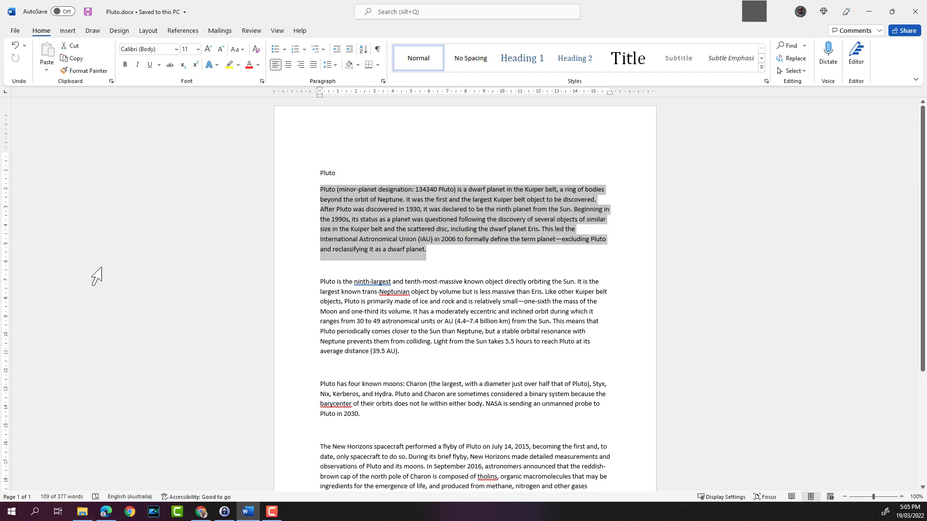
left_click(464, 154)
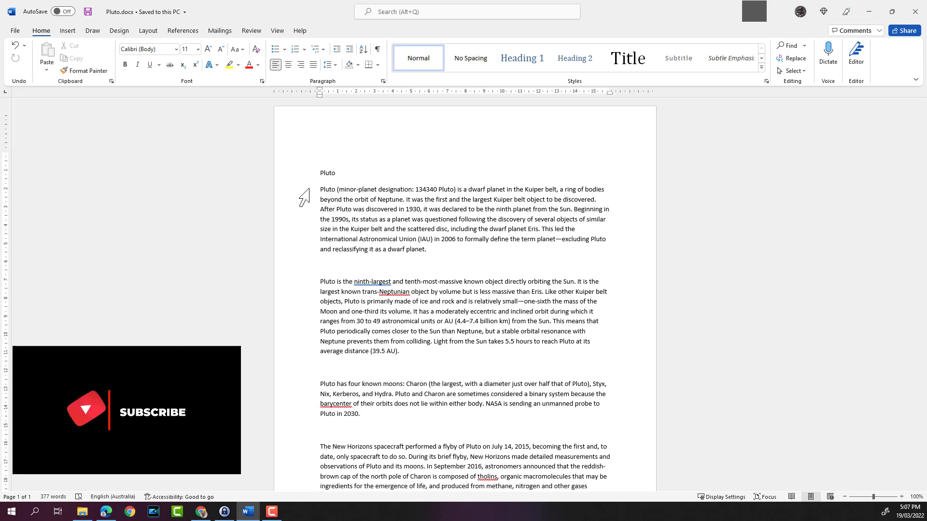
- Select the first line and then the whole first body paragraph, then deselect it
left_click(304, 197)
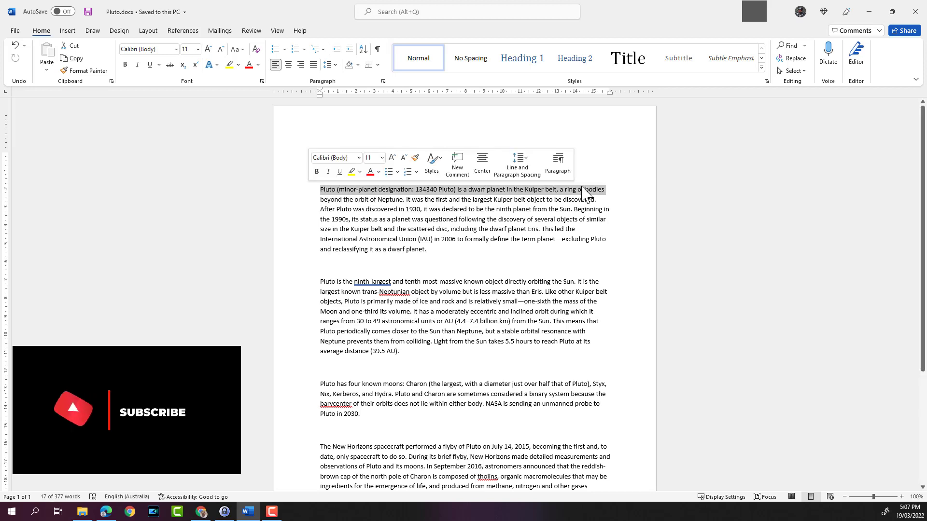
key("F10")
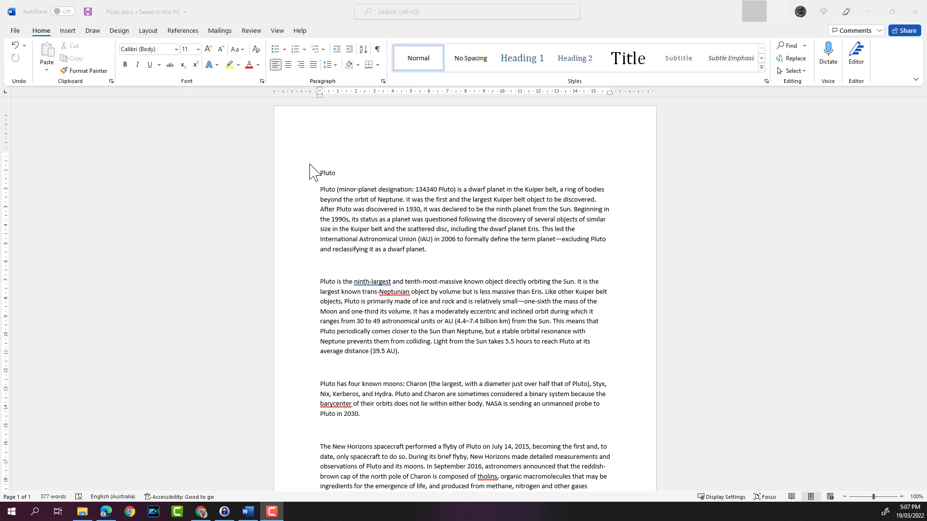
key("alt+Tab")
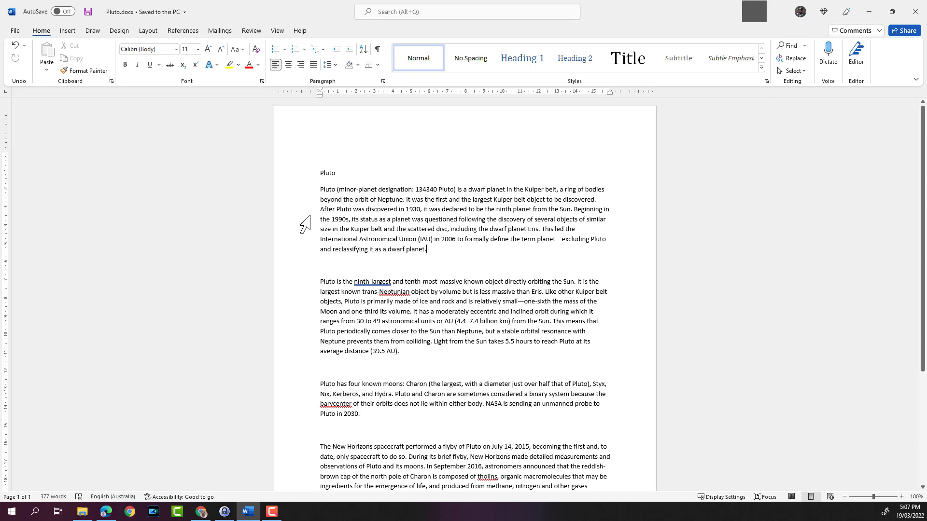
double_click(309, 218)
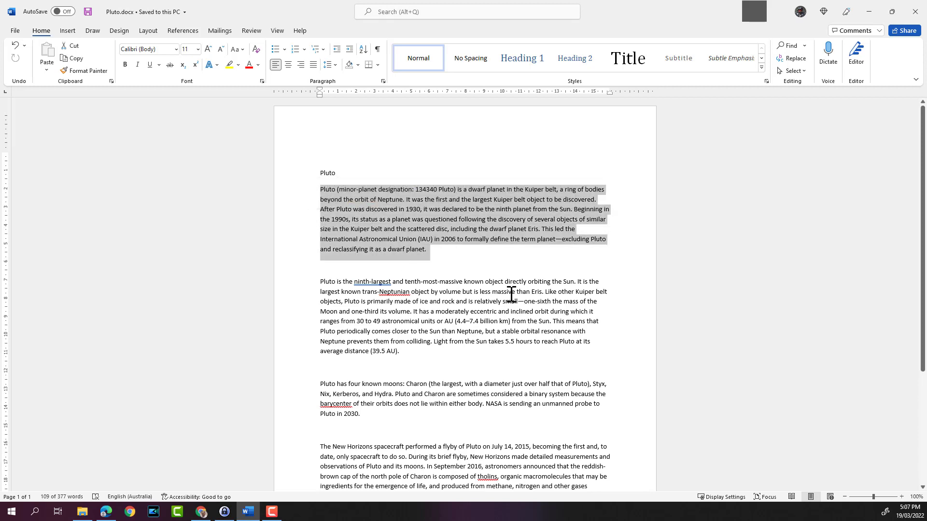
left_click(445, 264)
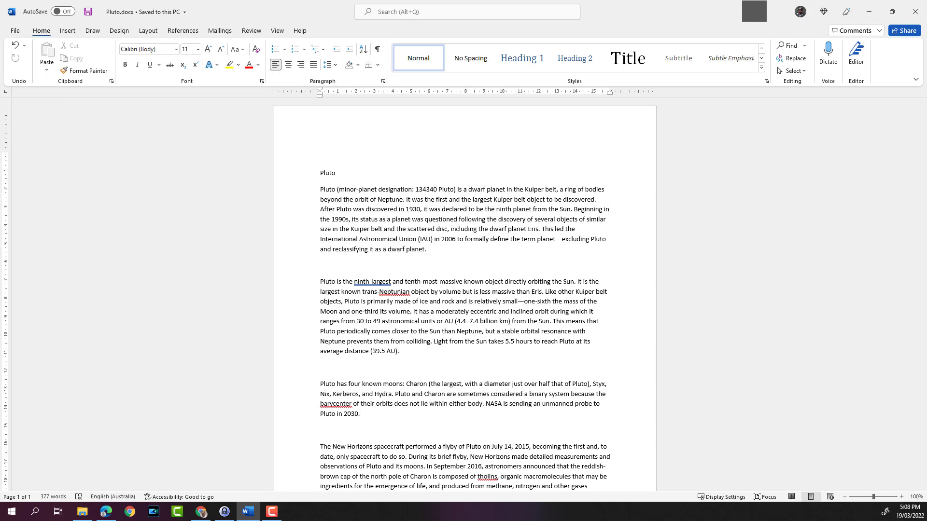
key("F10")
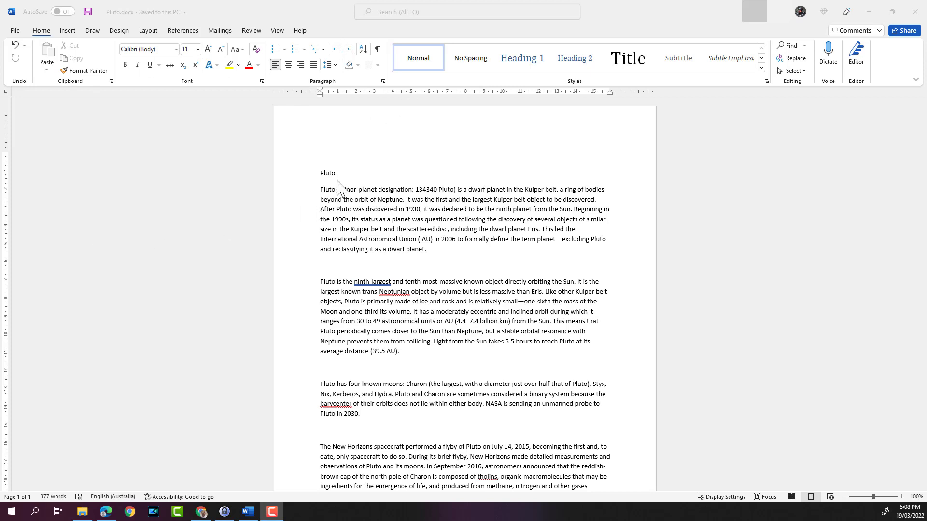
- Make the 'Pluto' title bold and grow its font from 11 pt to 14 pt
double_click(324, 173)
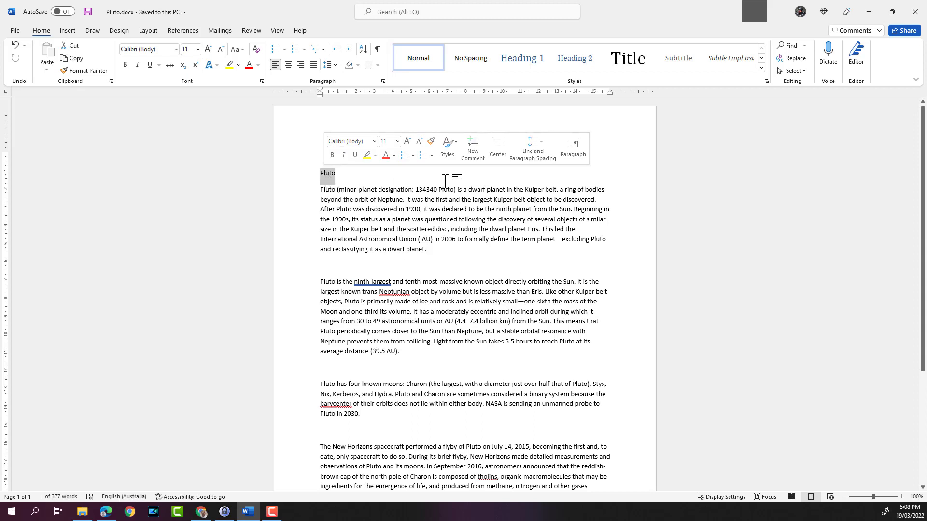
left_click(332, 156)
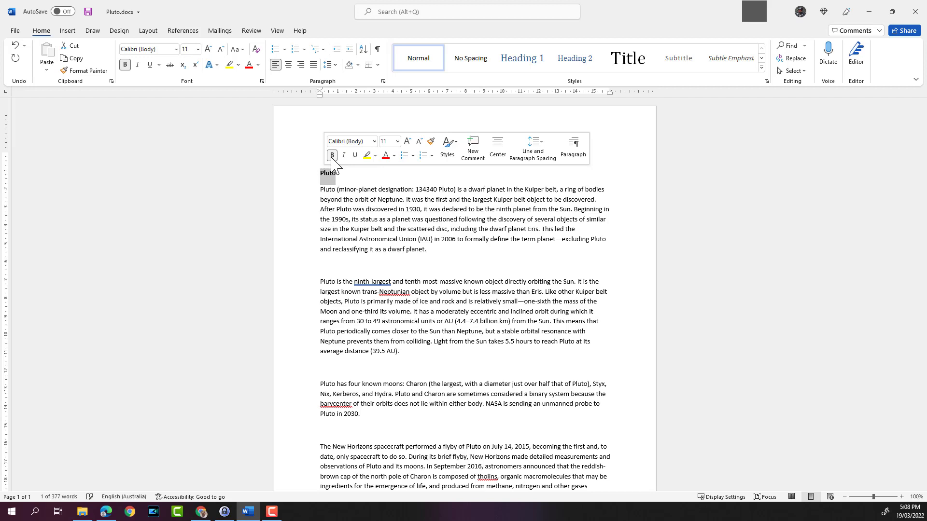
left_click(408, 142)
left_click(408, 141)
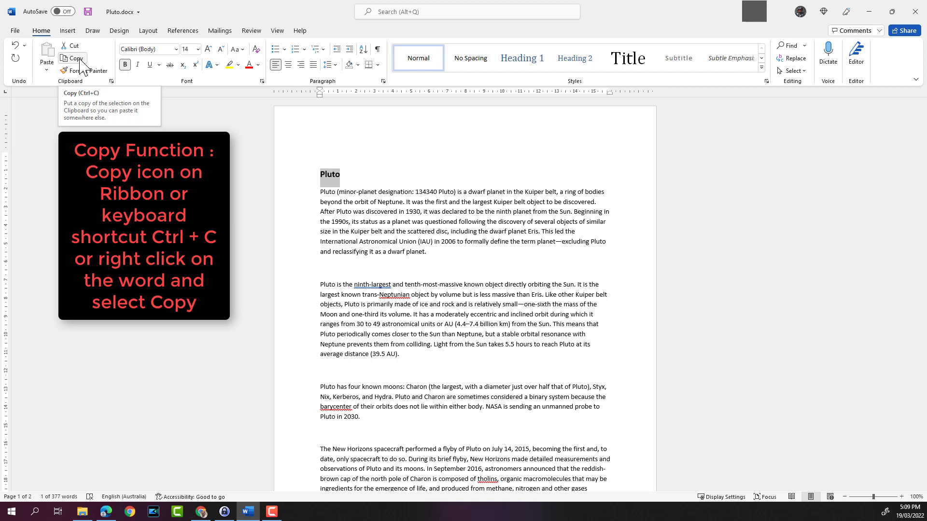
- Copy the selected bold 'Pluto' title from the context menu
right_click(335, 177)
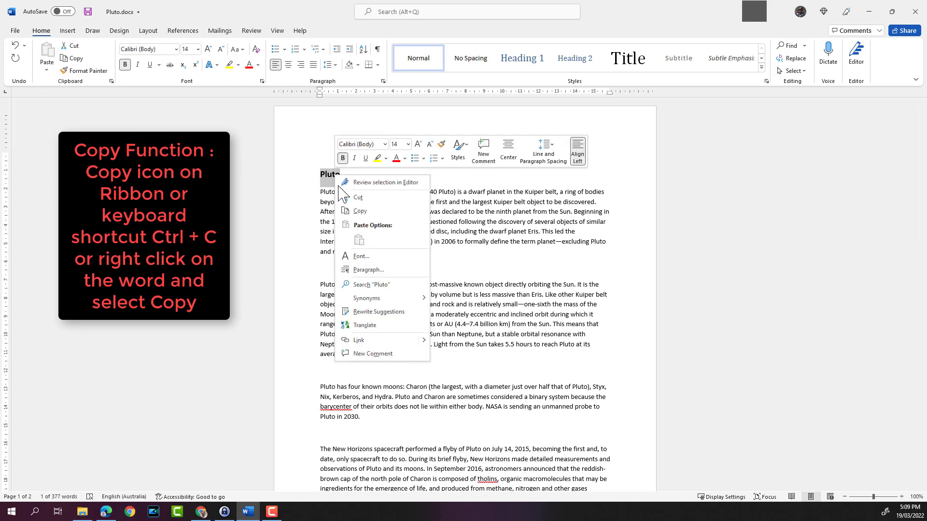
left_click(365, 212)
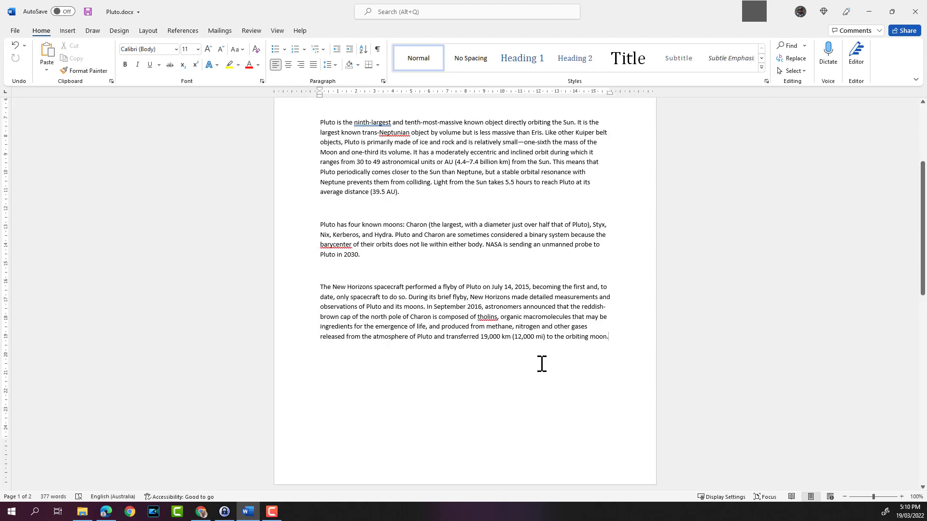
- Add a blank line after the paragraph ending 'to the orbiting moon.' and place the cursor on it
key("Return")
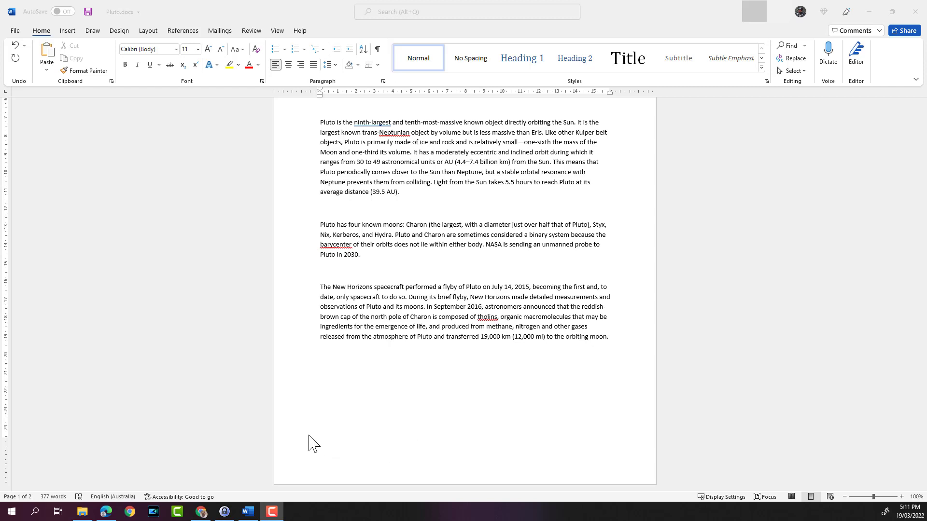
left_click(329, 355)
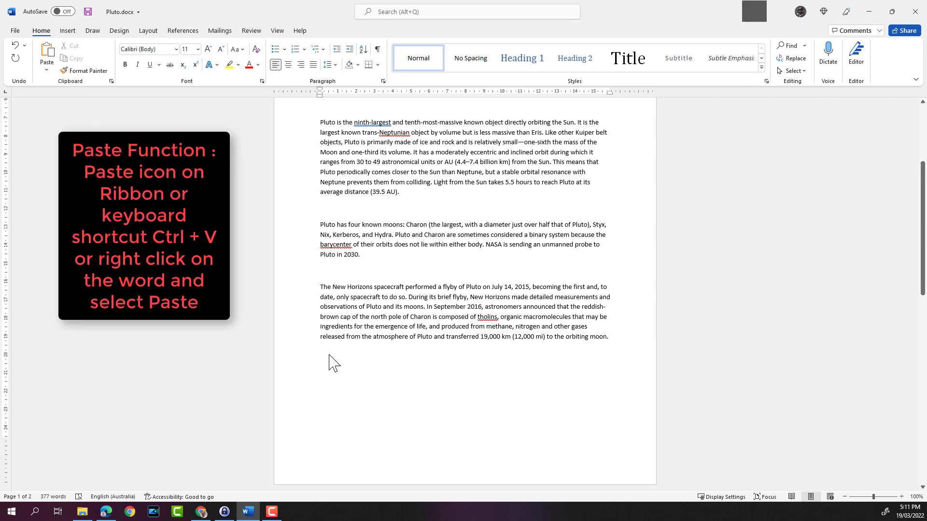
right_click(329, 355)
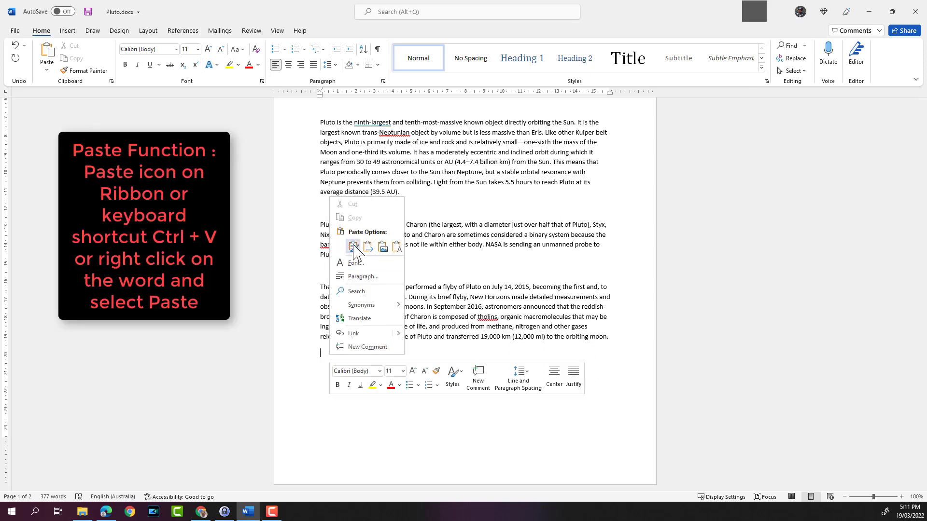
key("Escape")
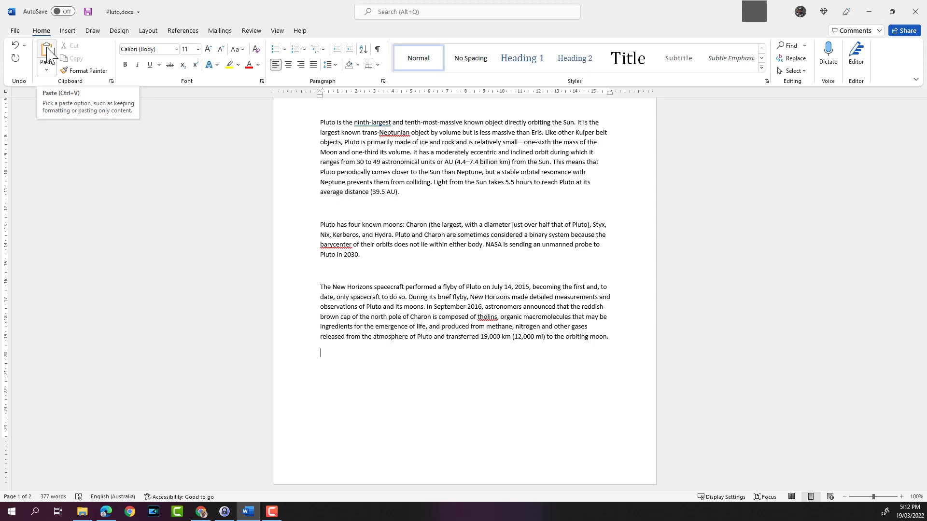
- Bring up the Home tab's paste choices for the empty last line
left_click(49, 72)
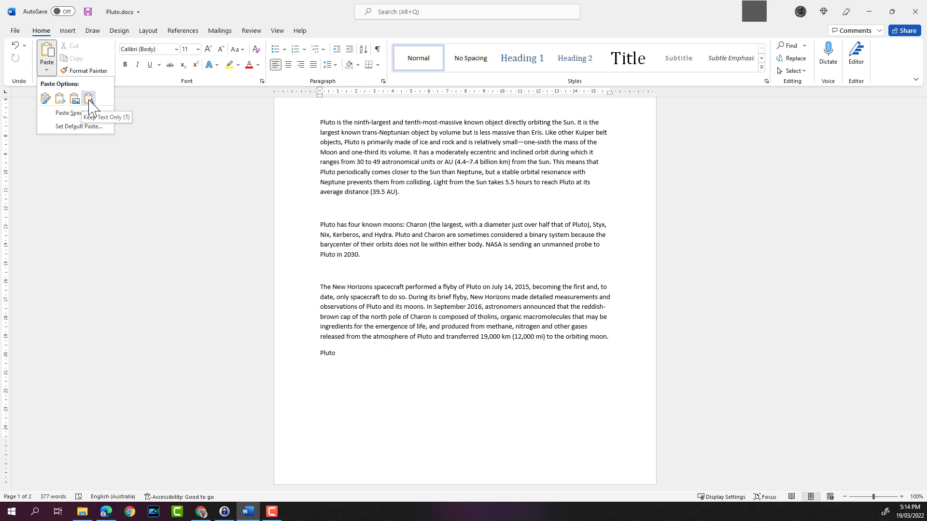
left_click(47, 100)
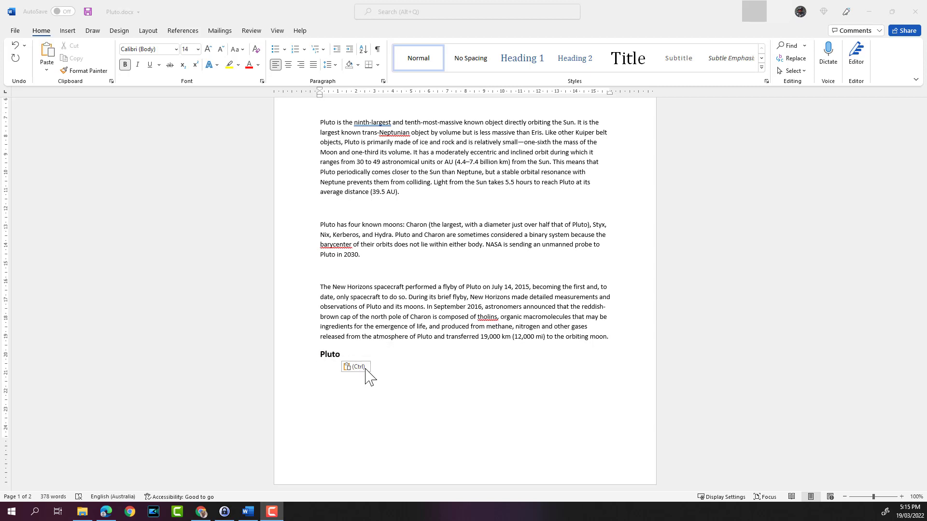
left_click(357, 367)
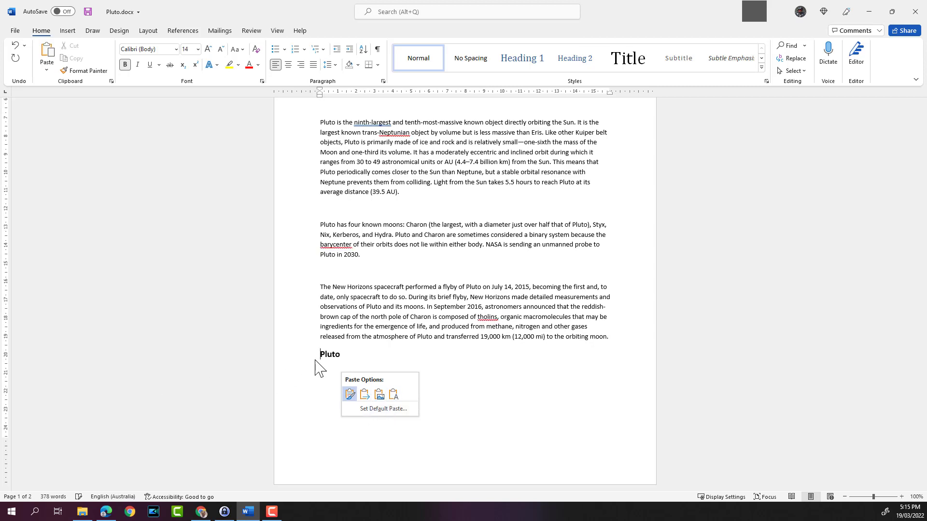
key("Escape")
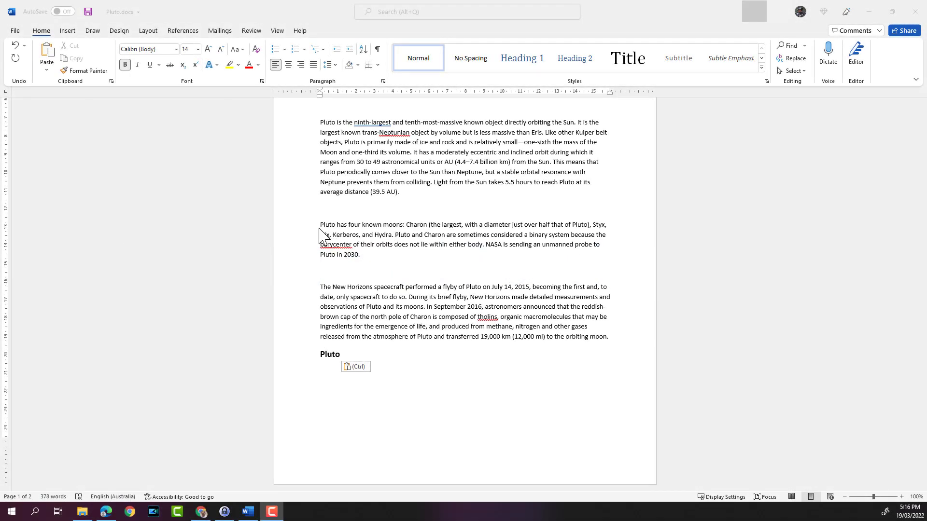
- Select the paragraph about Pluto's four moons, viewing the Cut option without using it
left_click(322, 227)
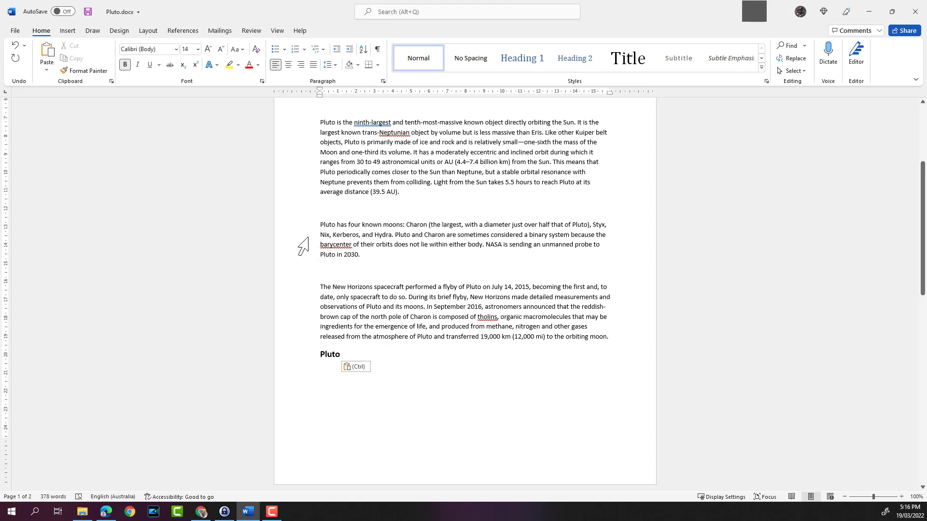
double_click(307, 238)
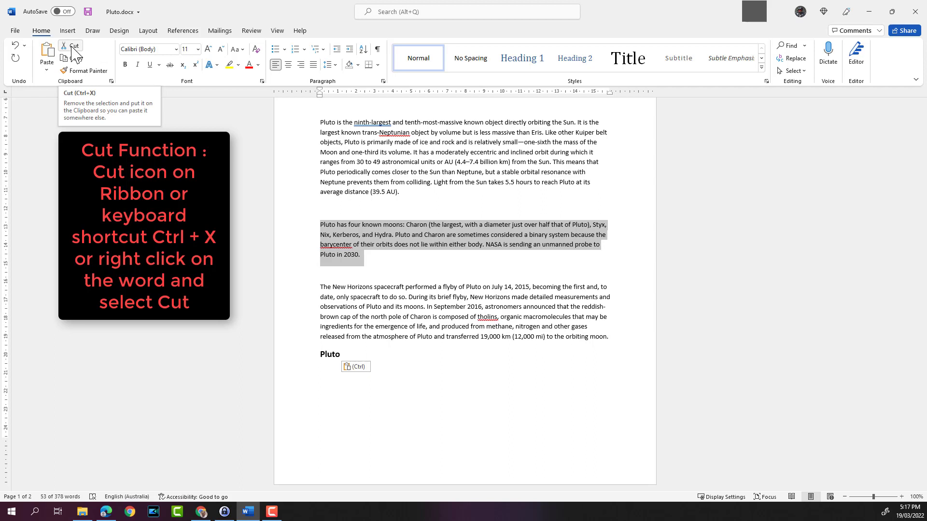
right_click(343, 226)
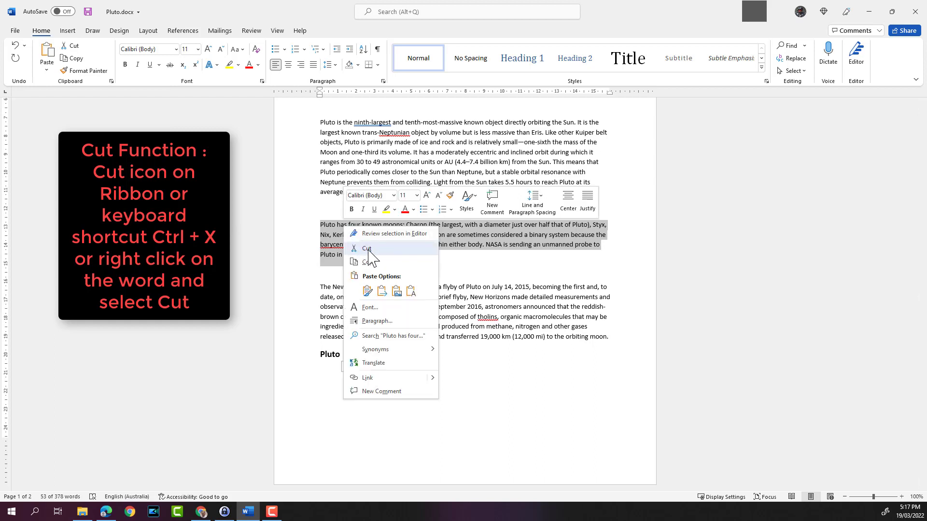
left_click(191, 19)
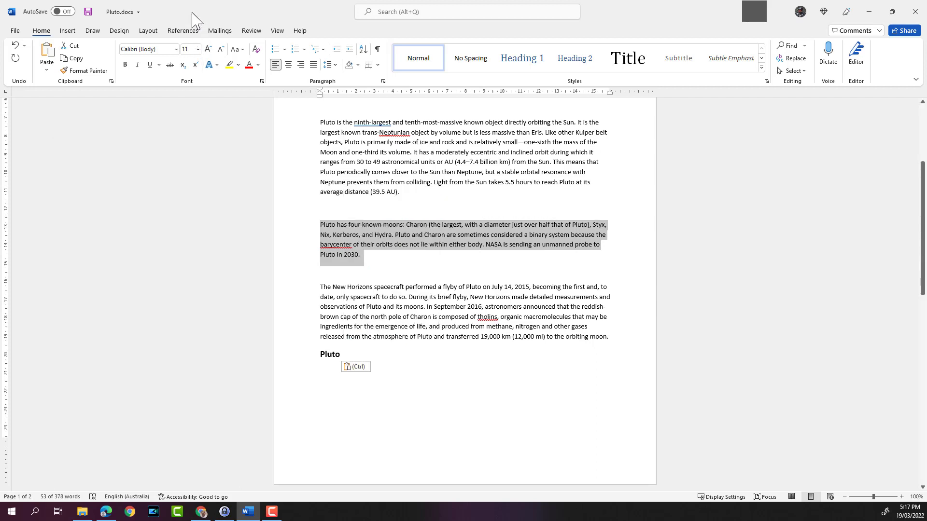
- Cut the four-moons paragraph and paste it below the 'Pluto' title with Keep Source Formatting
left_click(73, 48)
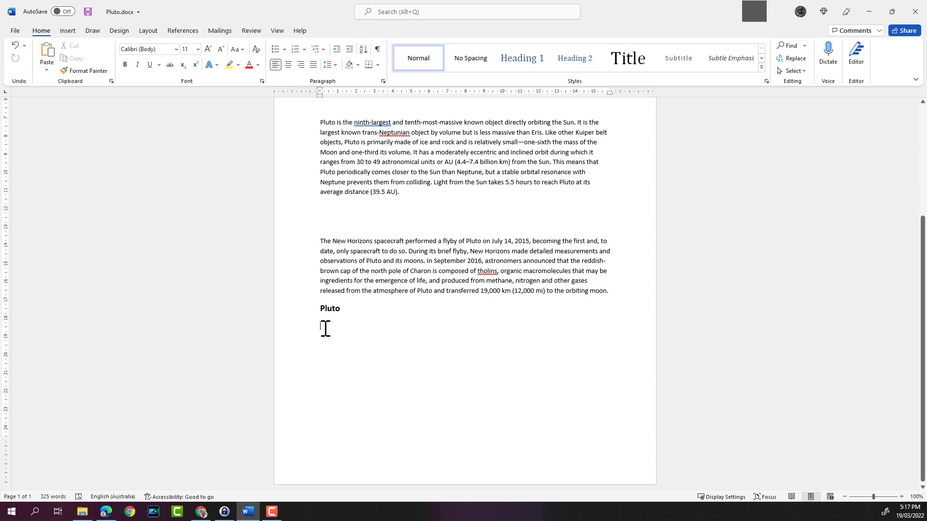
right_click(325, 329)
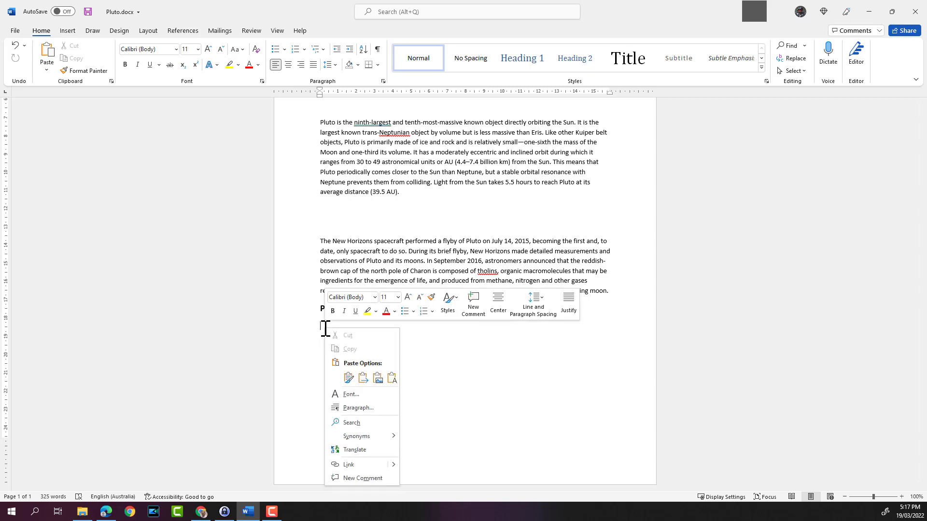
left_click(349, 378)
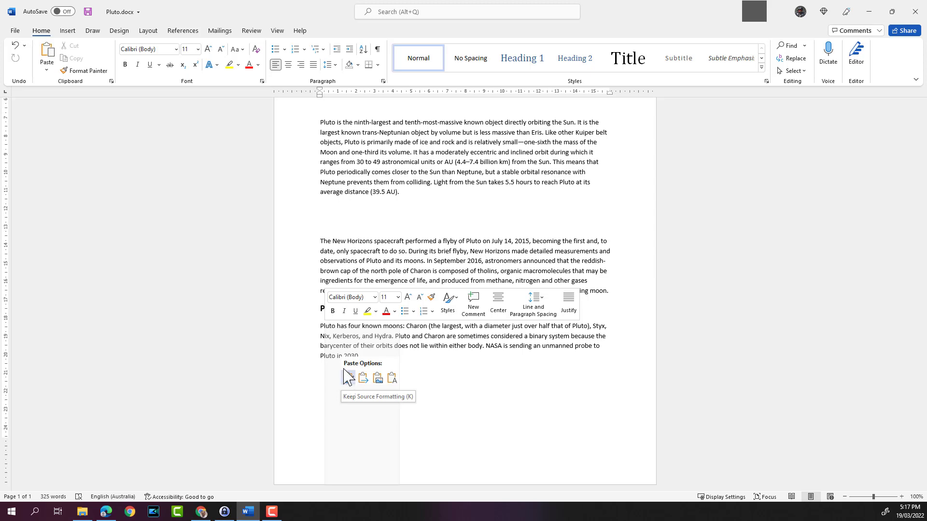
left_click(460, 345)
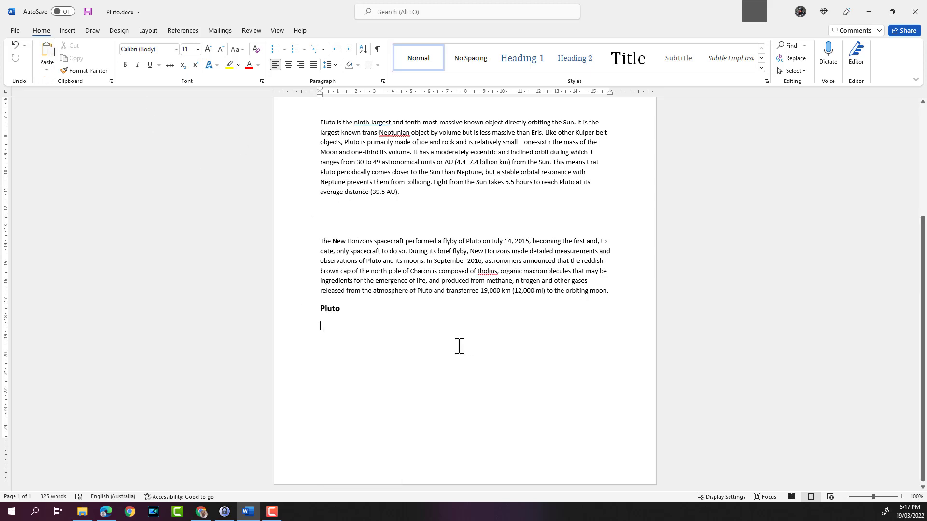
left_click(47, 71)
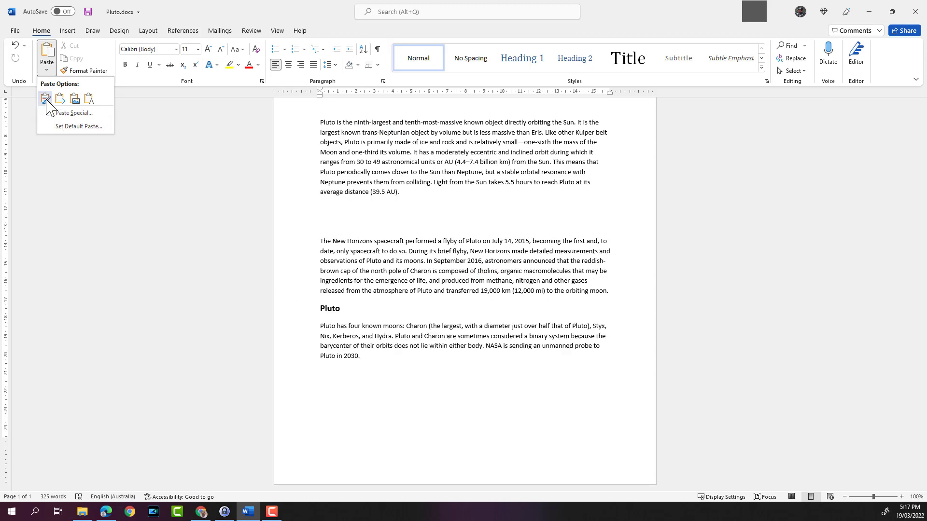
left_click(46, 100)
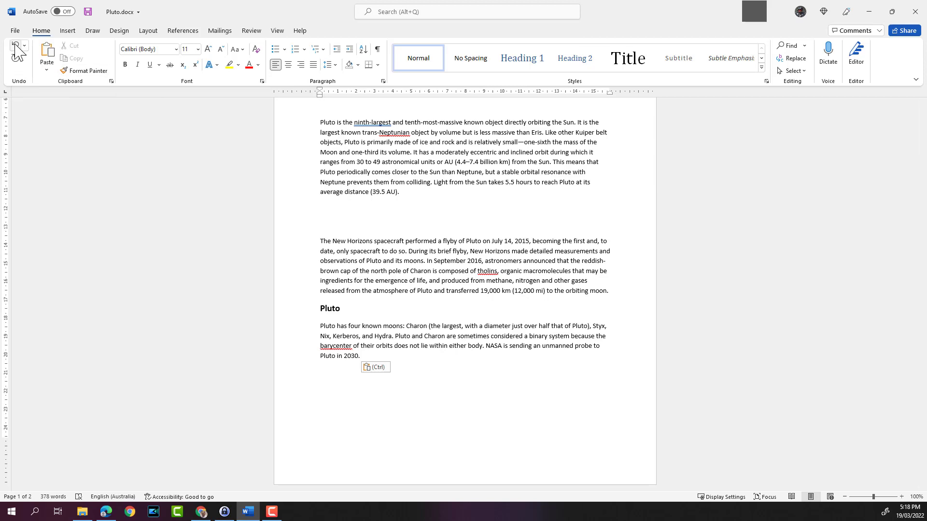
left_click(16, 47)
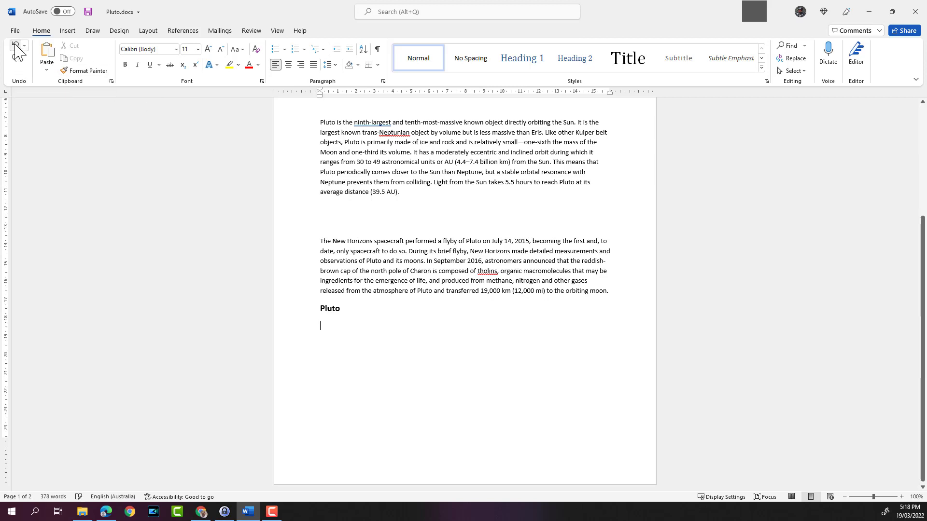
left_click(16, 47)
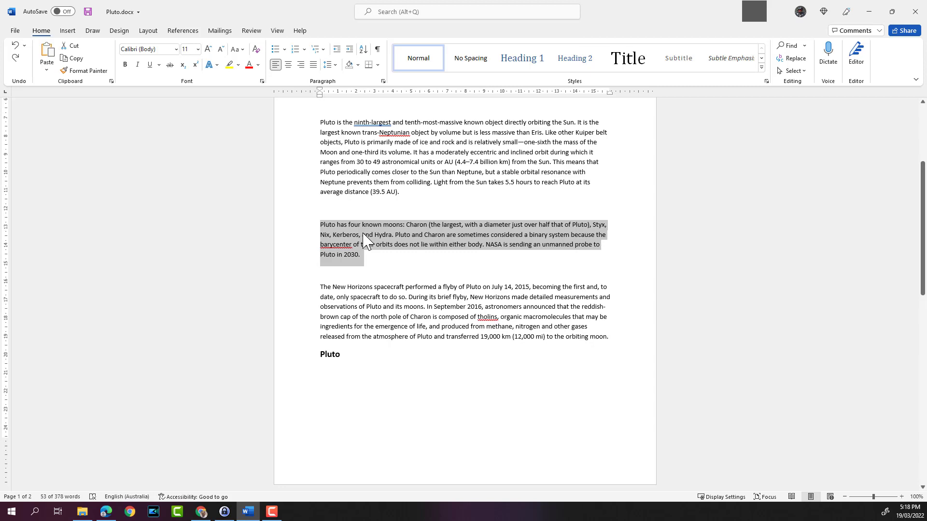
left_click_drag(366, 236, 325, 373)
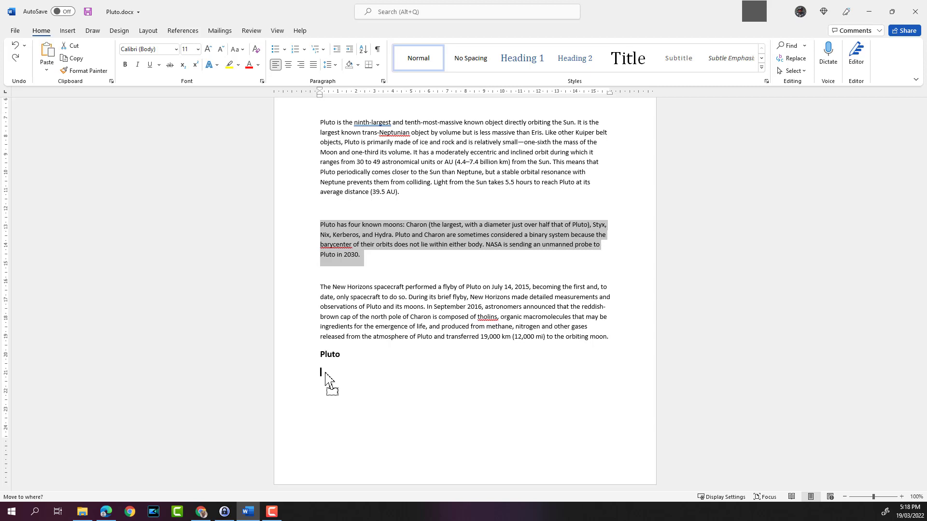
left_click_drag(325, 373, 325, 373)
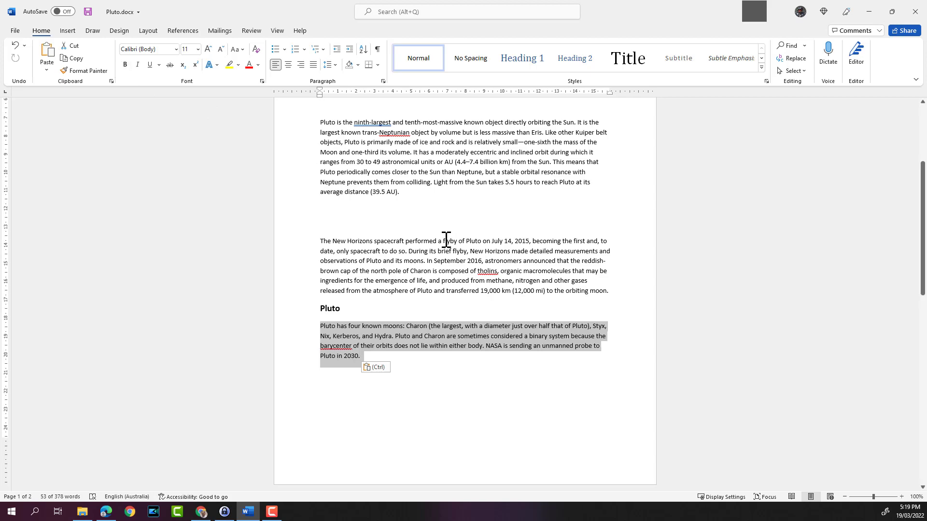
scroll(446, 239, "up", 2)
scroll(446, 240, "up", 3)
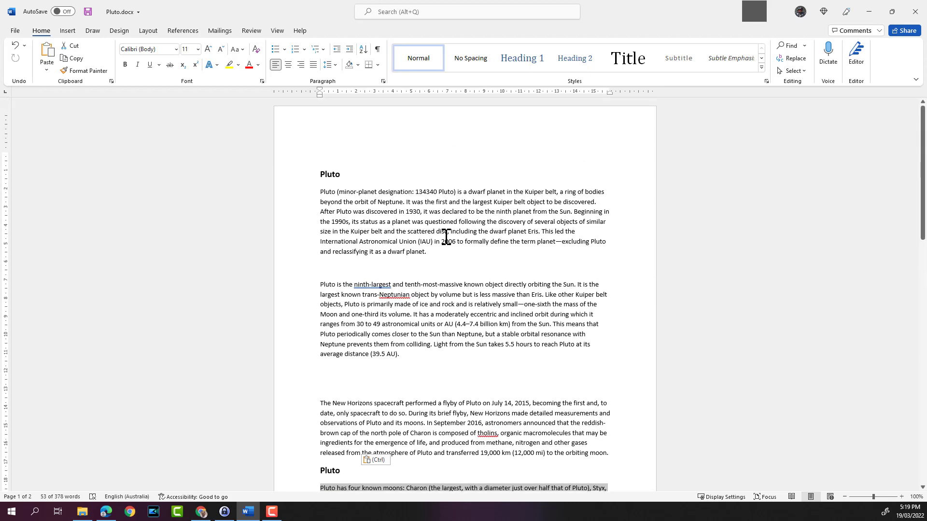